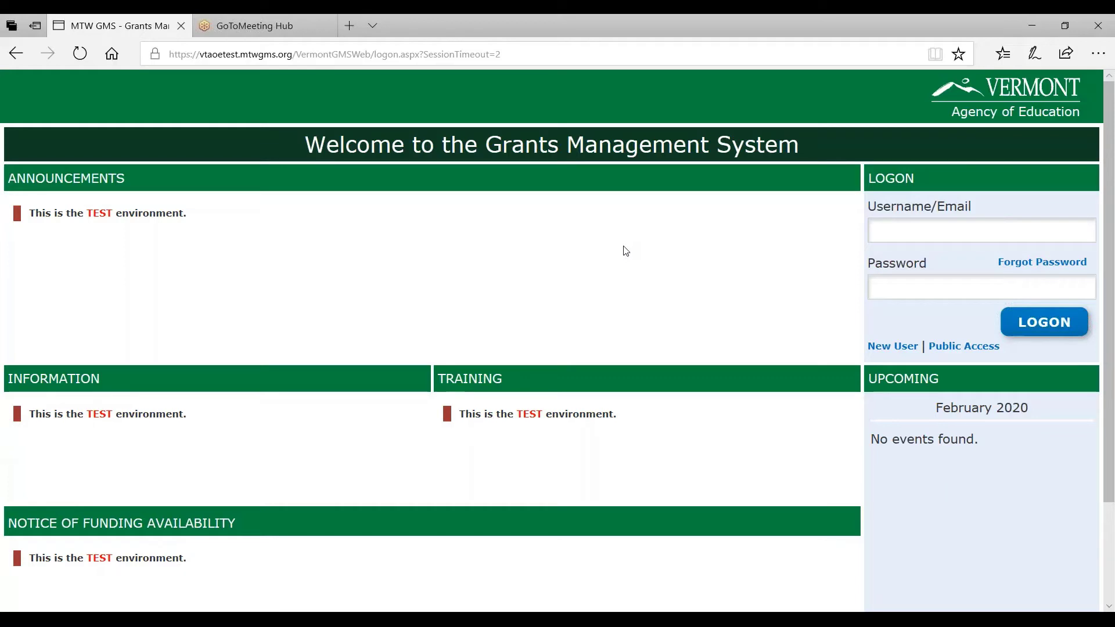
# Log on with the district test account's username and password
pyautogui.click(894, 234)
pyautogui.write('DRG-')
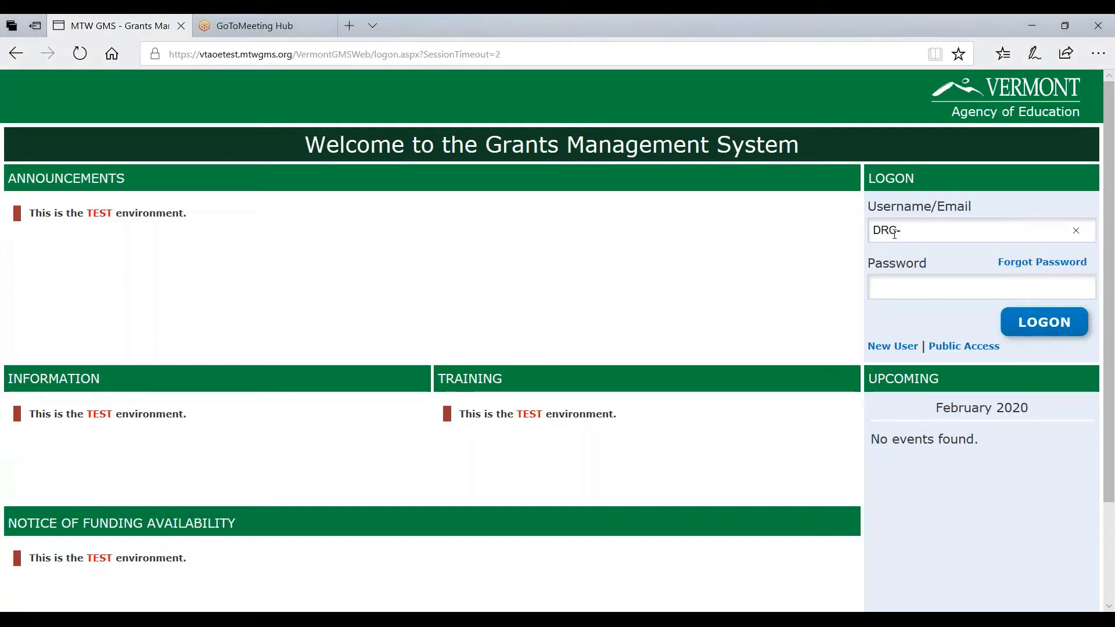
pyautogui.write('wino')
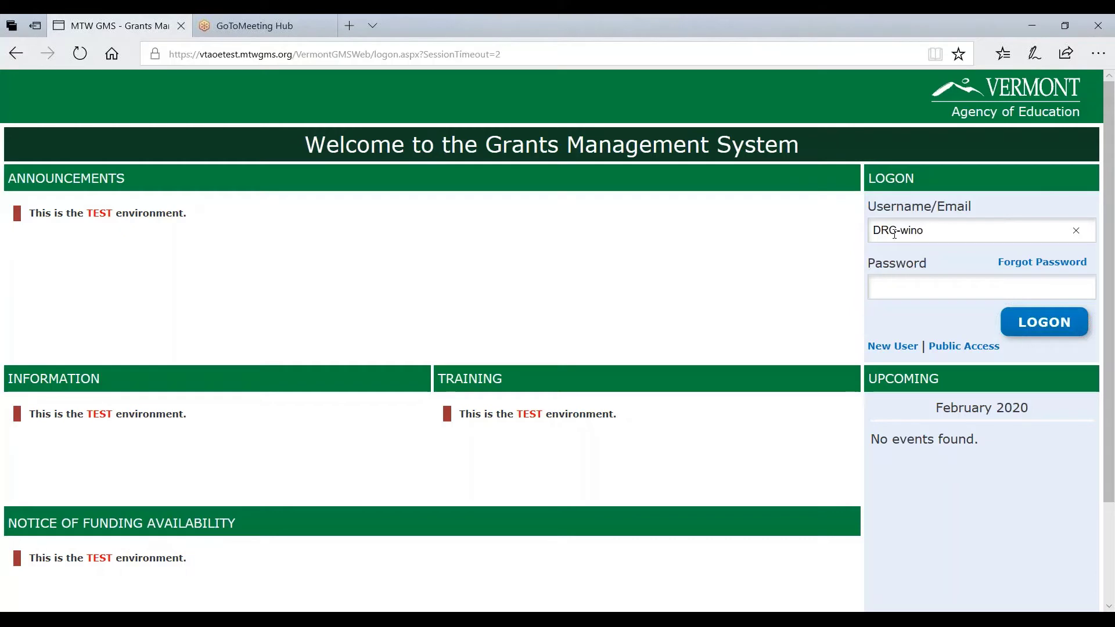
pyautogui.write('oski')
pyautogui.write('••••')
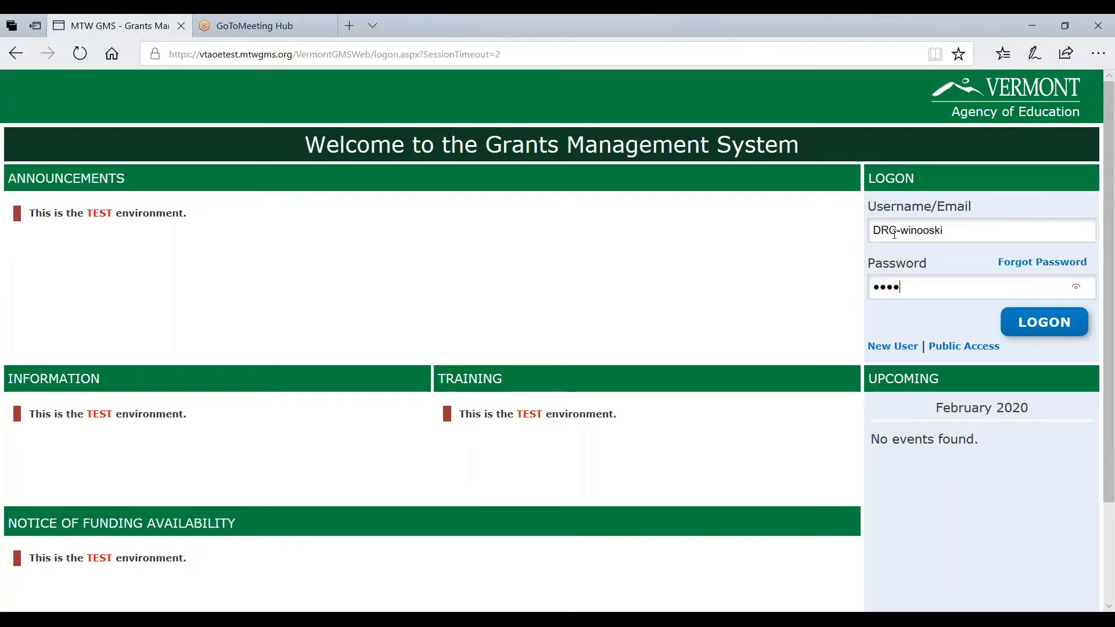
pyautogui.write('•••••••••')
pyautogui.press('Return')
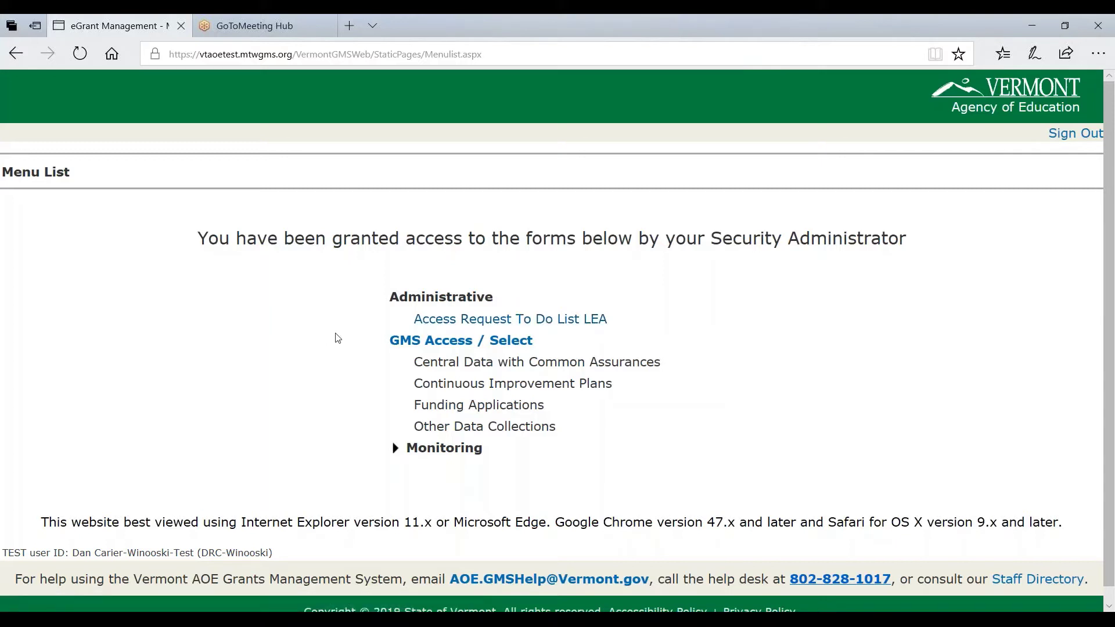
# Open the LEA access request to-do list and review its New User Requests and District Users sections
pyautogui.click(450, 325)
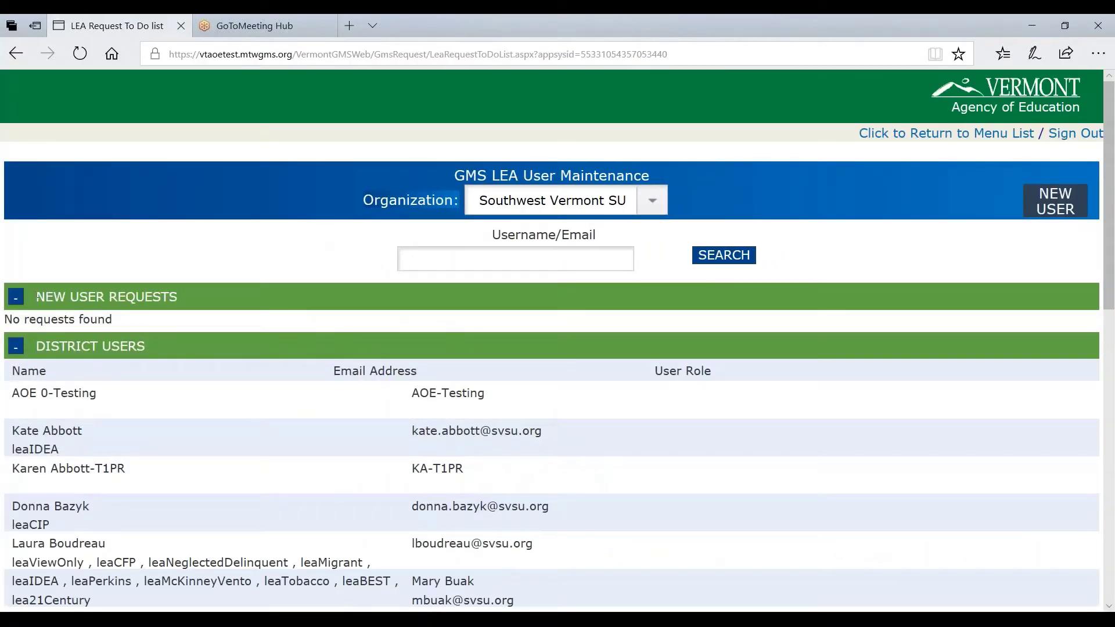
pyautogui.moveTo(37, 297); pyautogui.dragTo(217, 297)
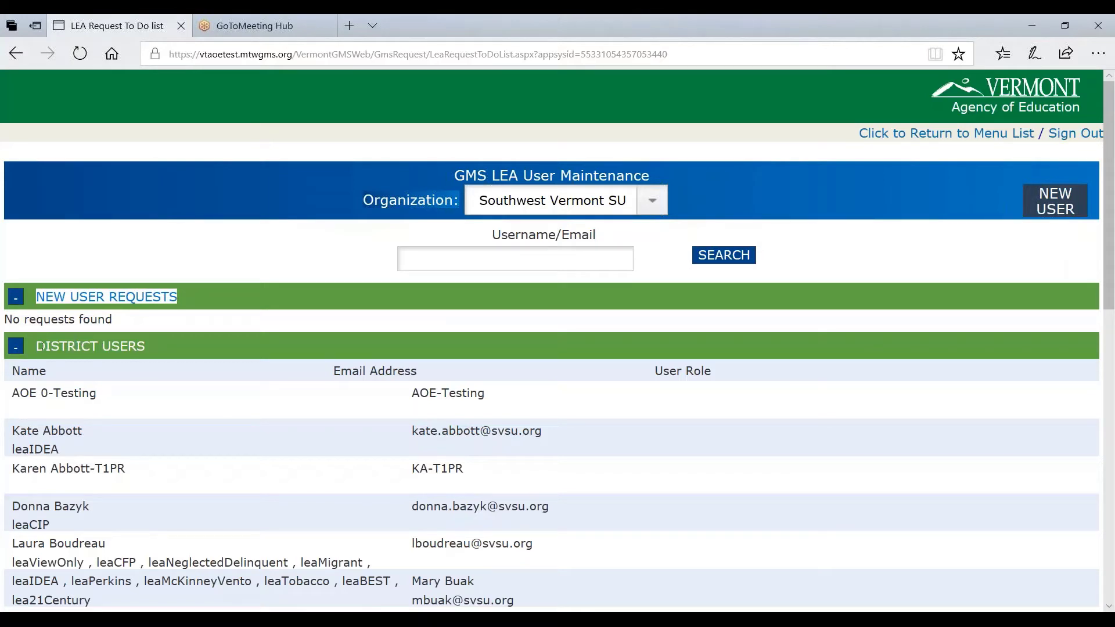
pyautogui.moveTo(42, 346); pyautogui.dragTo(145, 346)
pyautogui.click(143, 346)
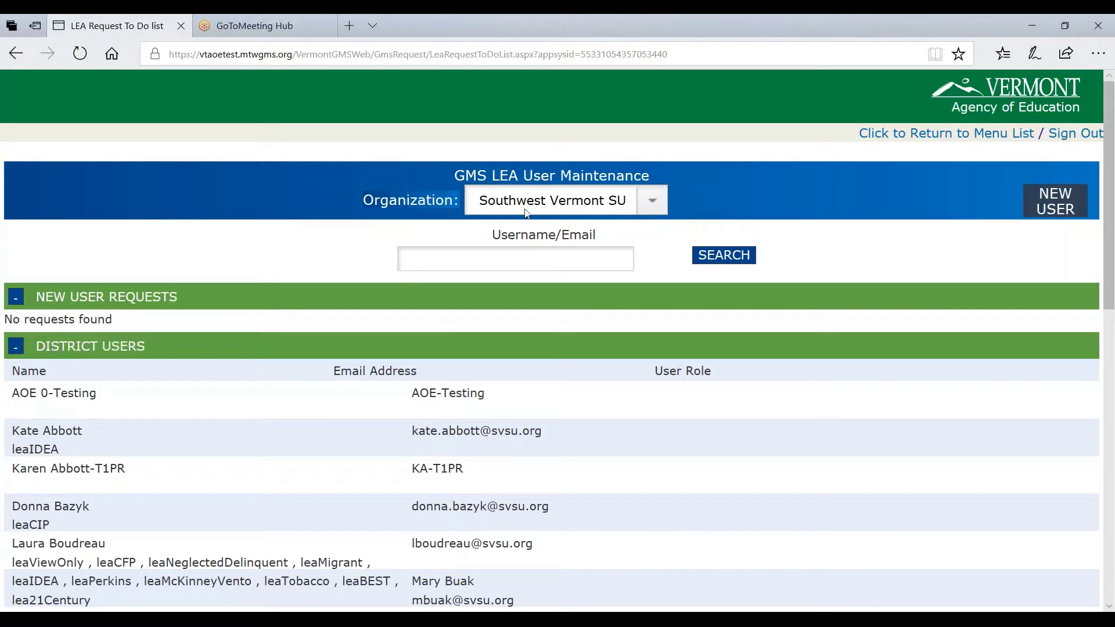
# Switch the organization to Winooski SD to view its users, then sign out
pyautogui.click(651, 206)
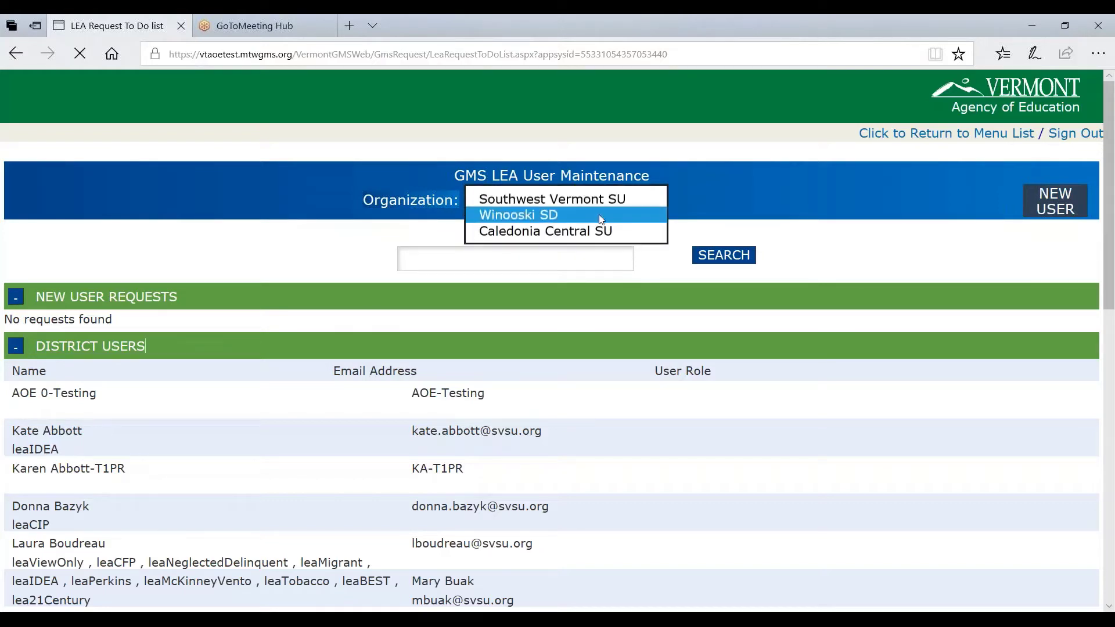
pyautogui.click(598, 214)
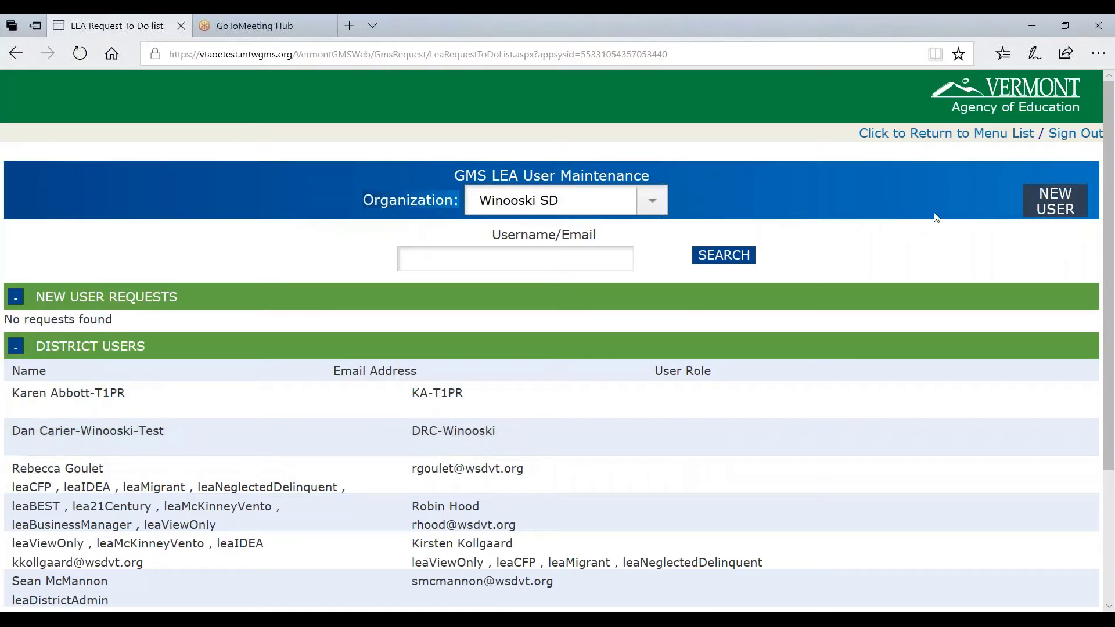
pyautogui.click(1063, 133)
# Start a new-user sign-up, look up SU/SD code T249, and open the Winooski SD request form
pyautogui.click(525, 381)
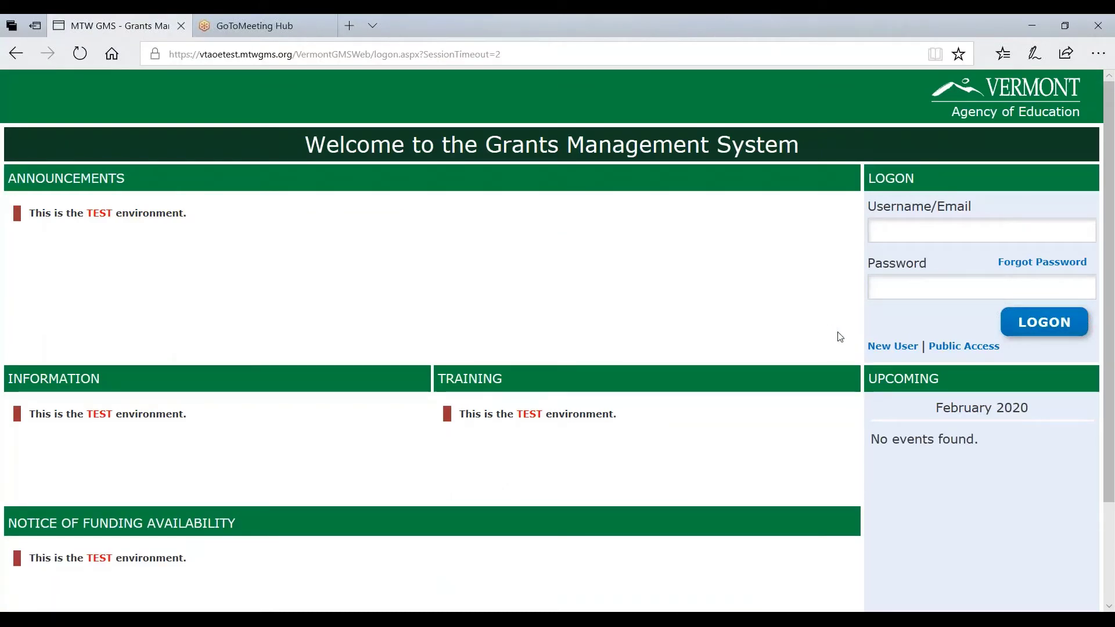
pyautogui.click(882, 347)
pyautogui.click(482, 304)
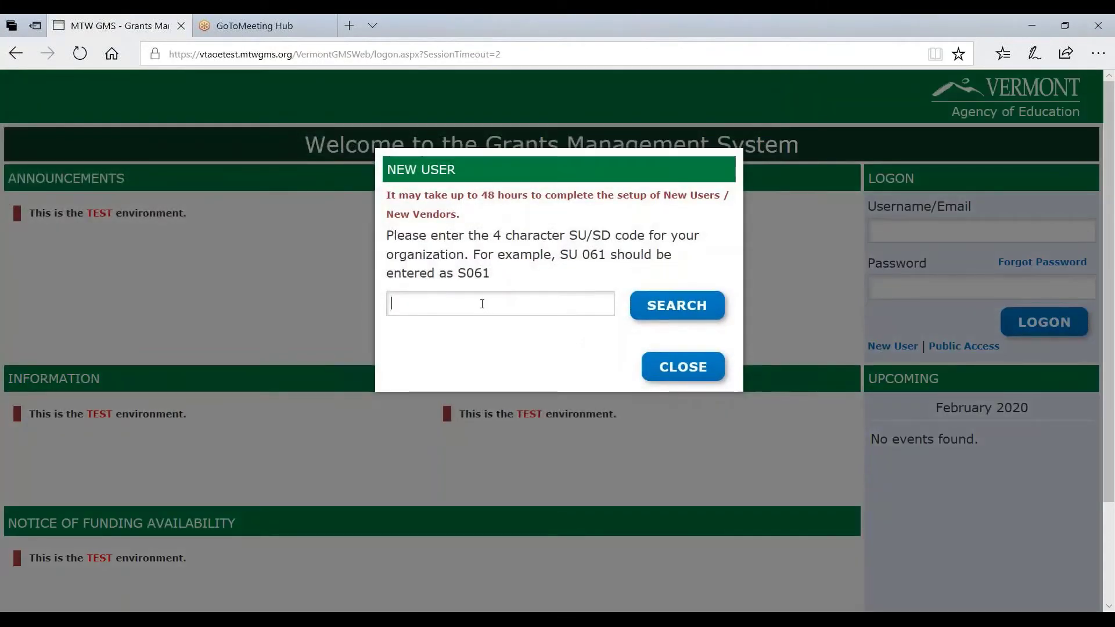
pyautogui.write('T249')
pyautogui.click(675, 305)
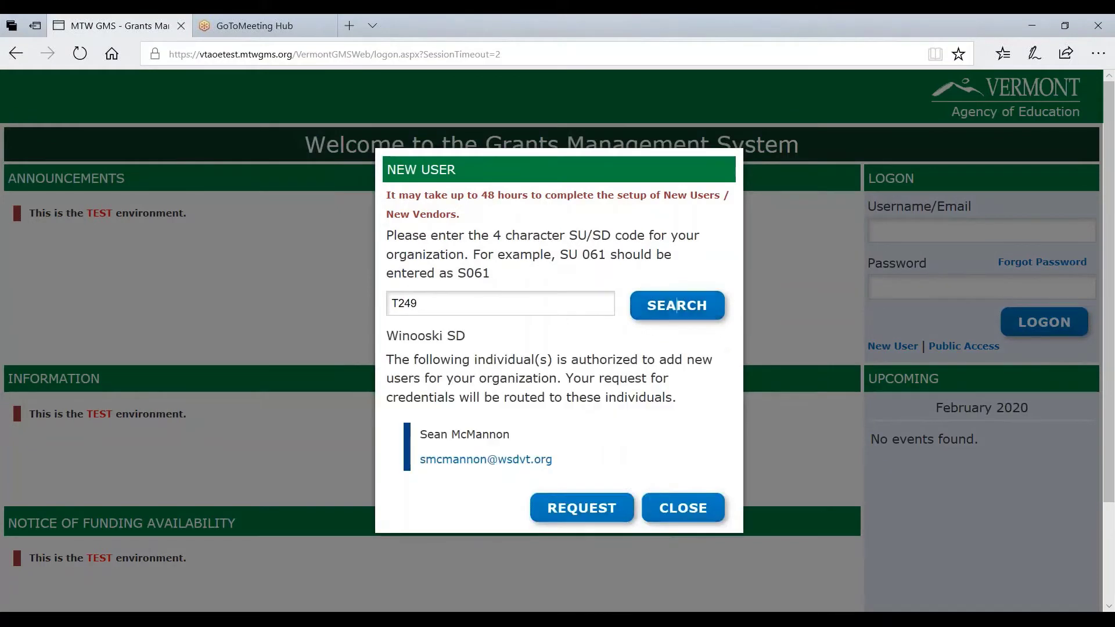
pyautogui.moveTo(392, 371); pyautogui.dragTo(677, 398)
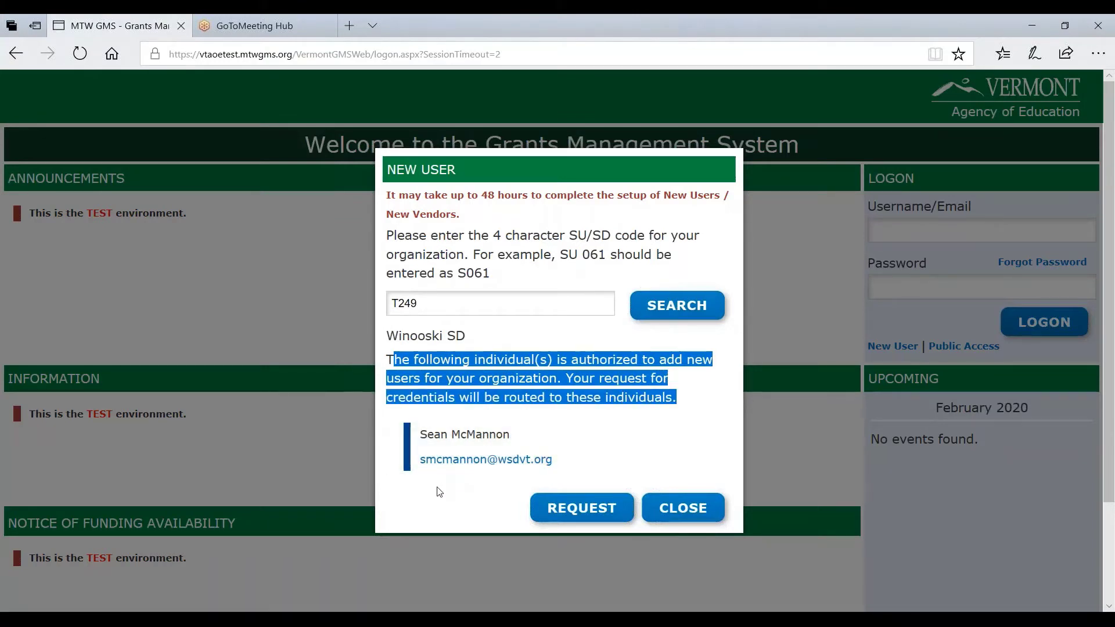
pyautogui.click(609, 511)
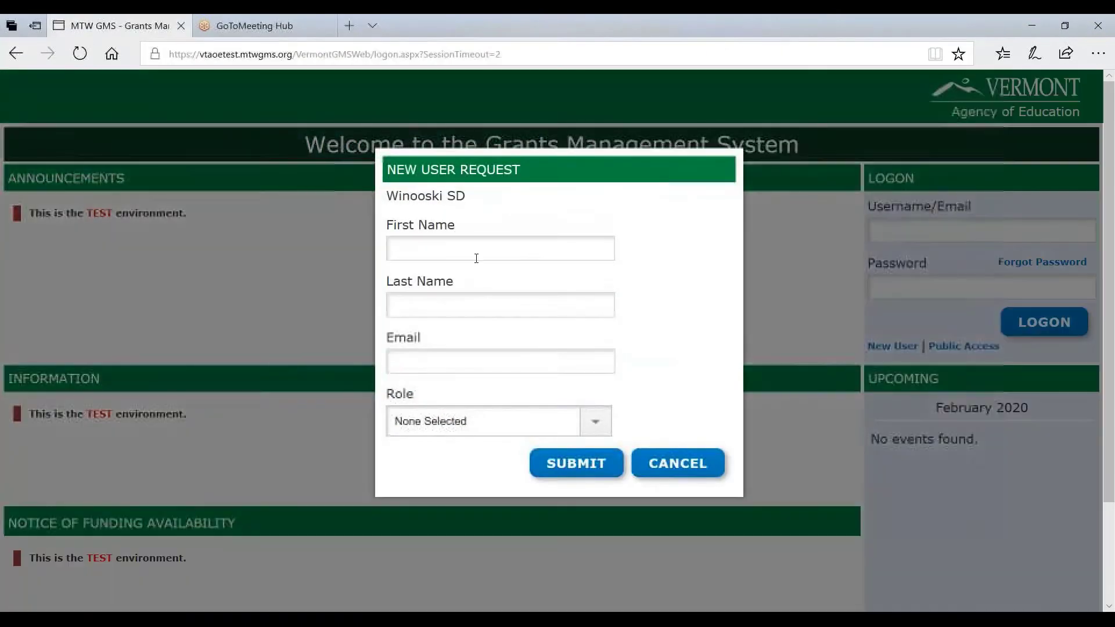
# Request a Winooski SD account for the new user's name and e-mail with the LEA Business Manager role
pyautogui.click(478, 246)
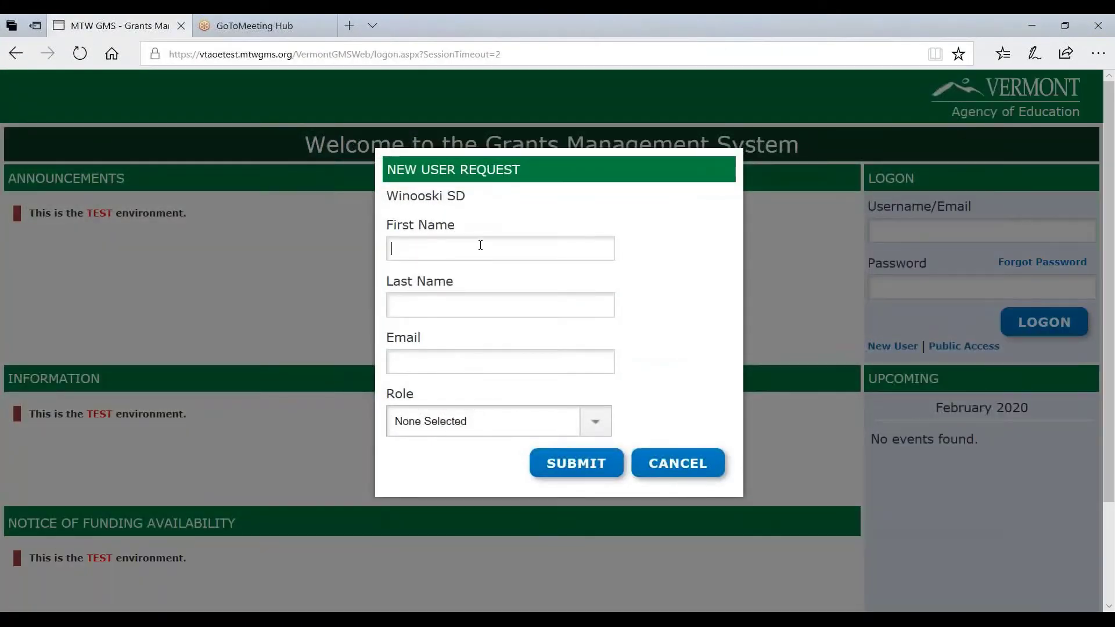
pyautogui.press('Tab')
pyautogui.press('Tab')
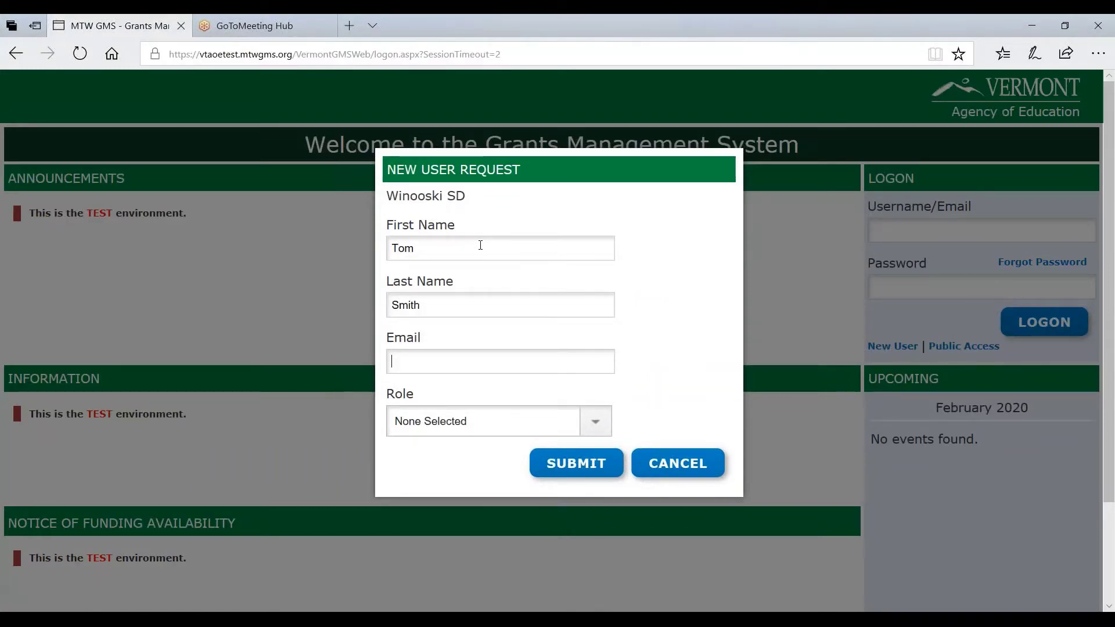
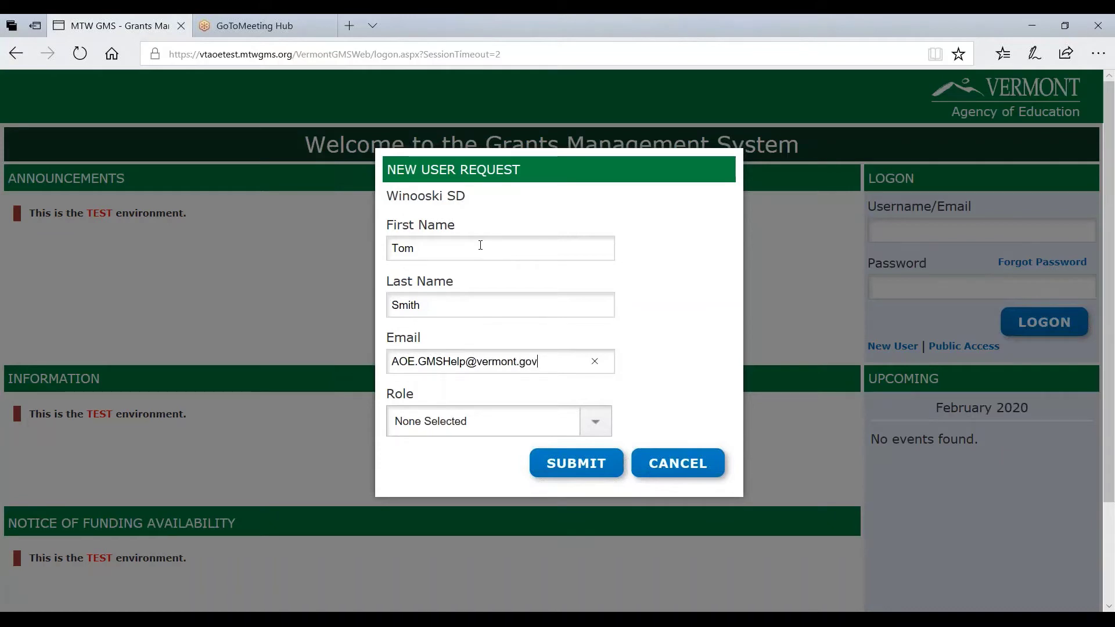
pyautogui.write('2')
pyautogui.click(604, 421)
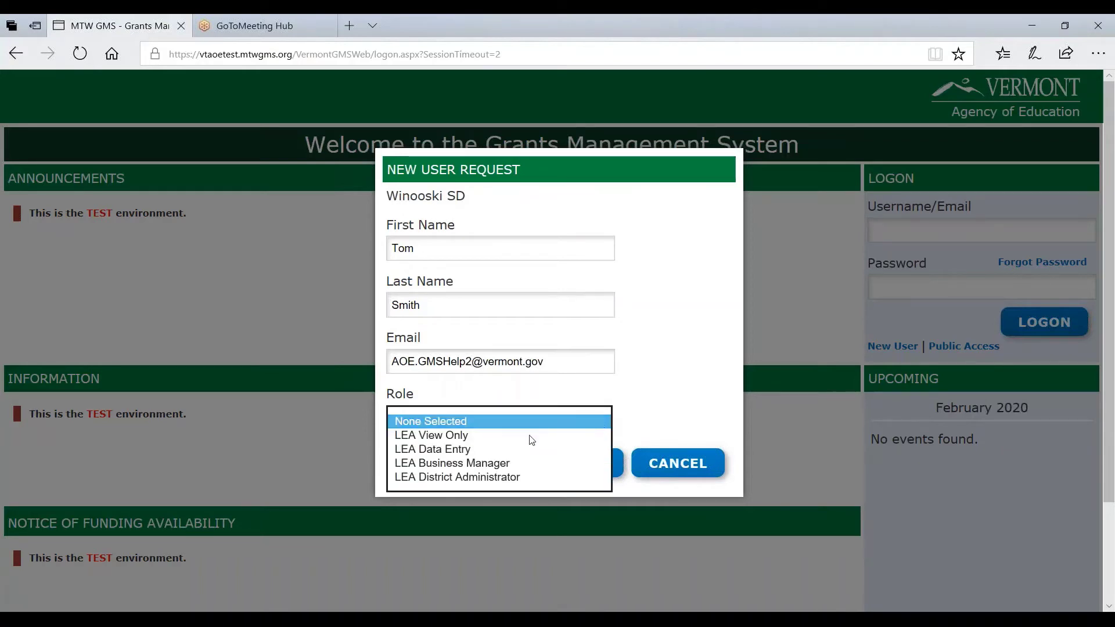
pyautogui.click(511, 463)
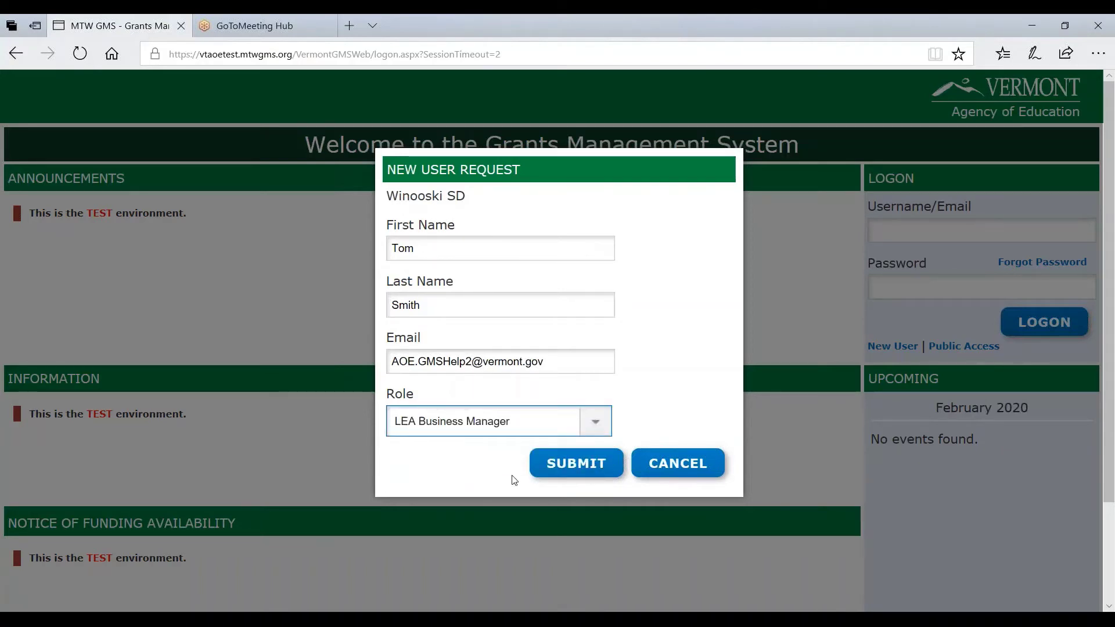
pyautogui.click(562, 463)
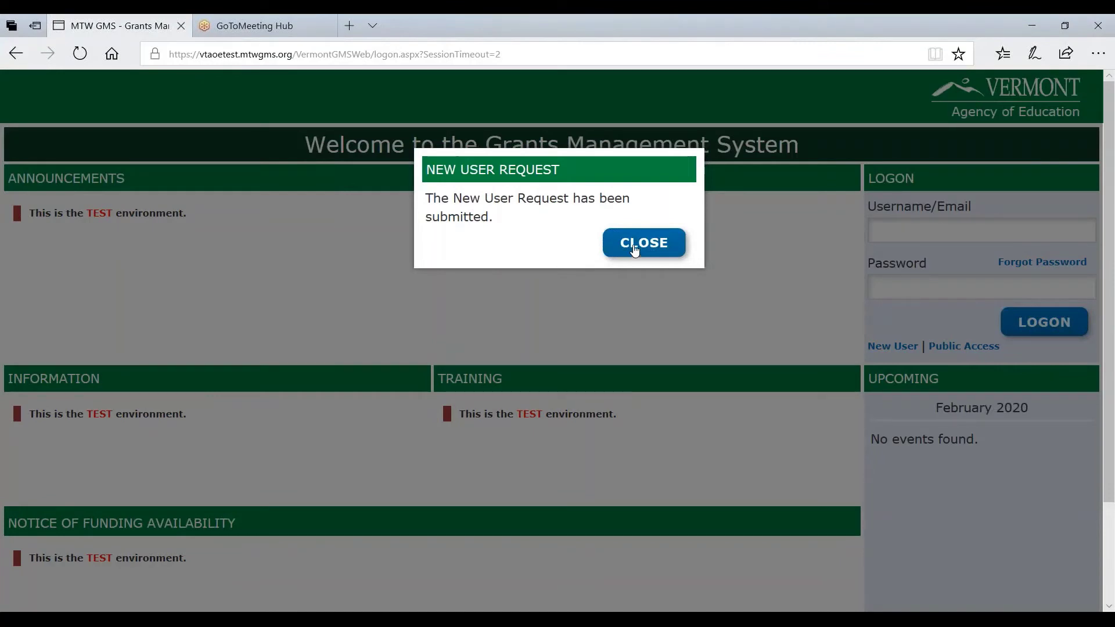
# Dismiss the confirmation, log back in with the district test account, and open the LEA to-do list's organizations
pyautogui.click(634, 248)
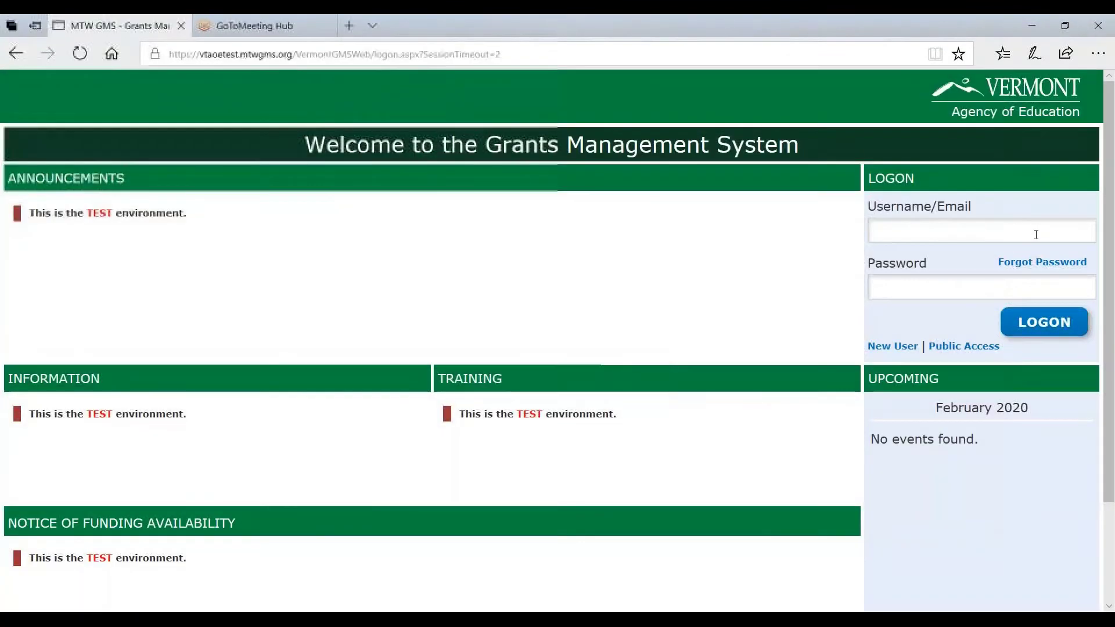
pyautogui.click(985, 231)
pyautogui.write('DRC-')
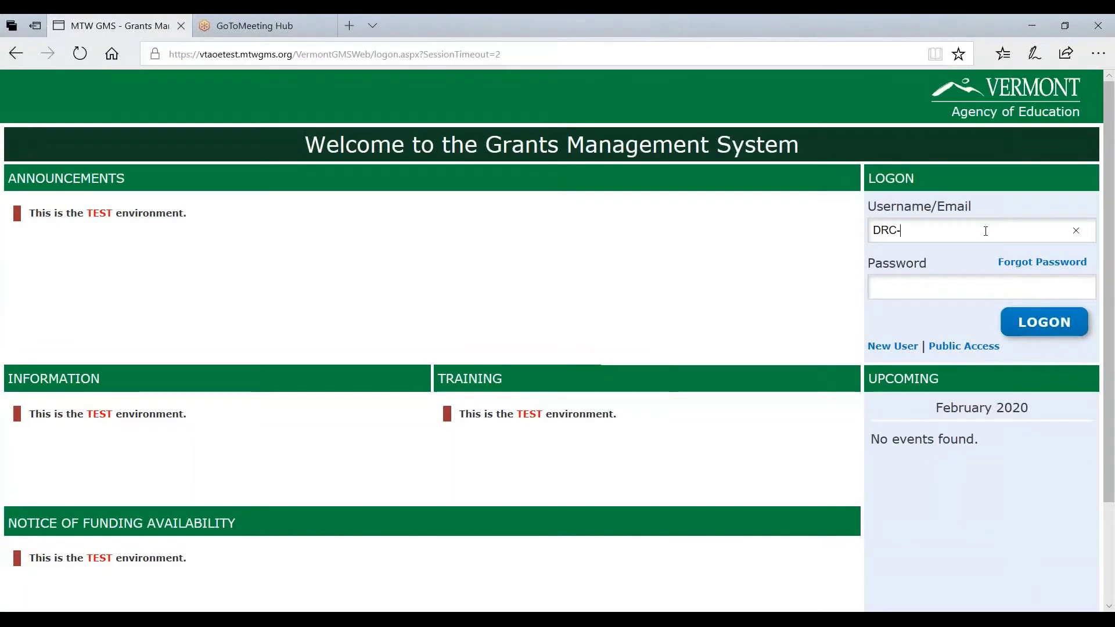
pyautogui.write('Winooski')
pyautogui.press('Tab')
pyautogui.write('•••••••')
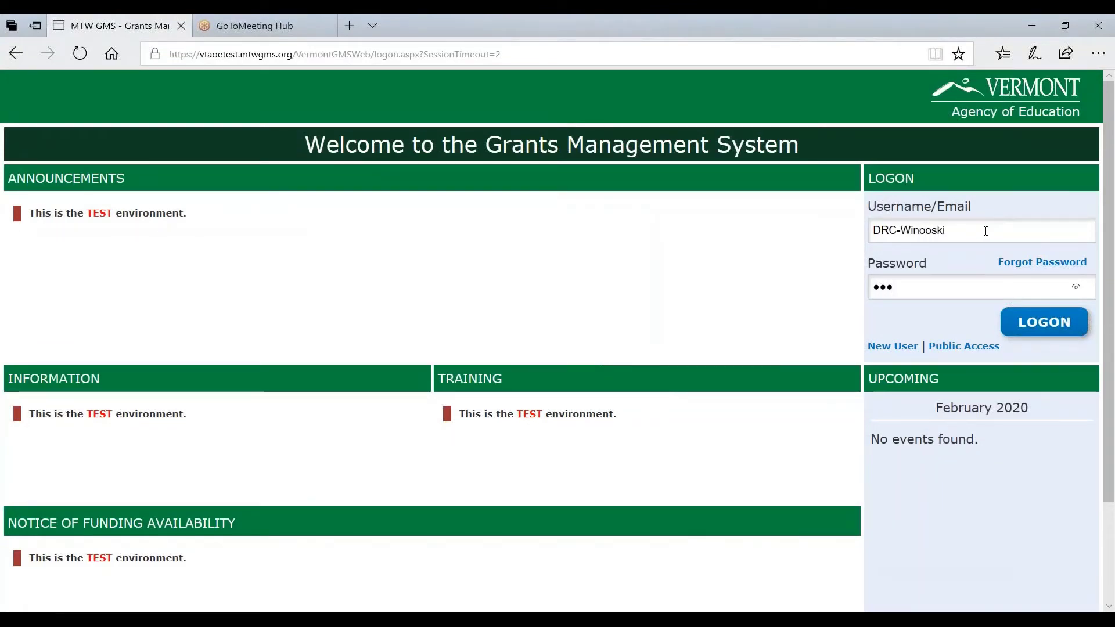
pyautogui.write('••••••')
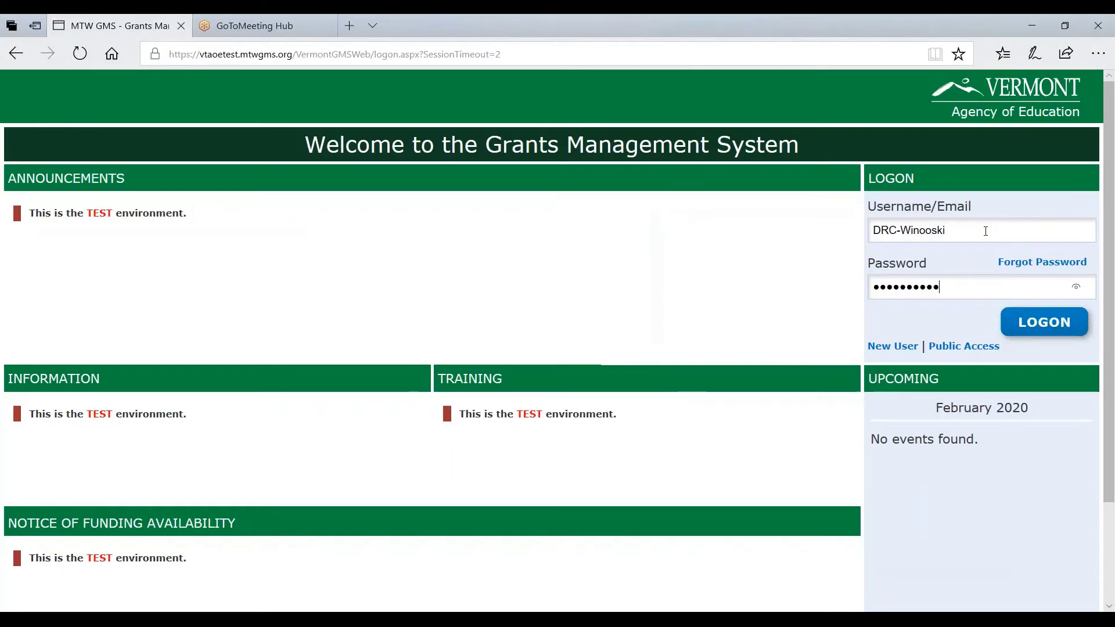
pyautogui.press('Return')
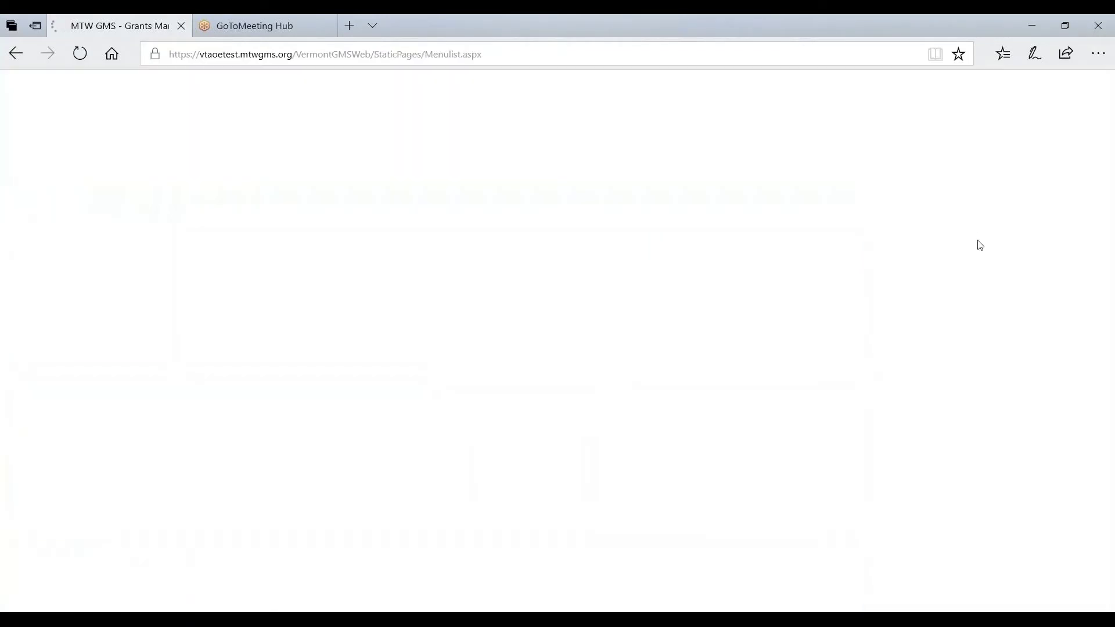
pyautogui.click(433, 326)
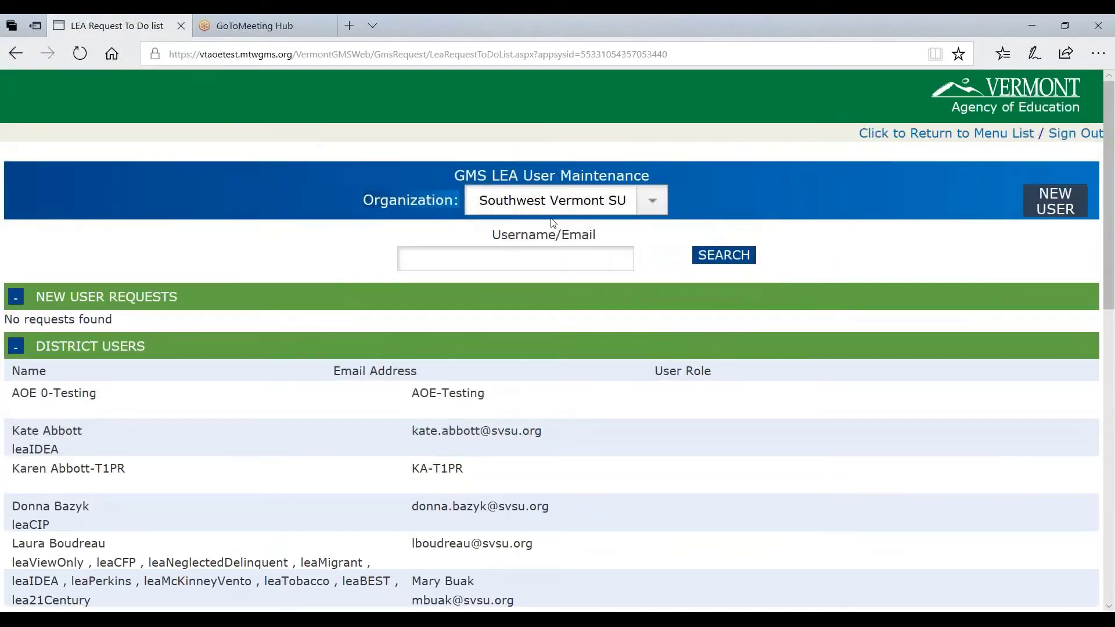
pyautogui.click(556, 209)
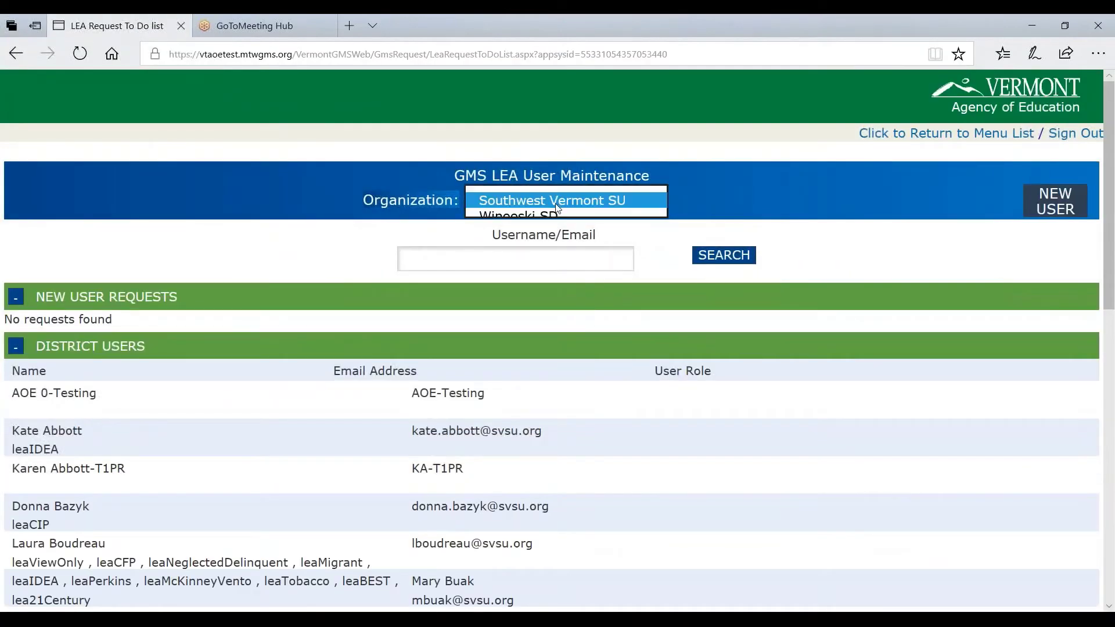
# Open Winooski SD's pending new user request, assign leaBusinessManager, and accept it
pyautogui.click(555, 217)
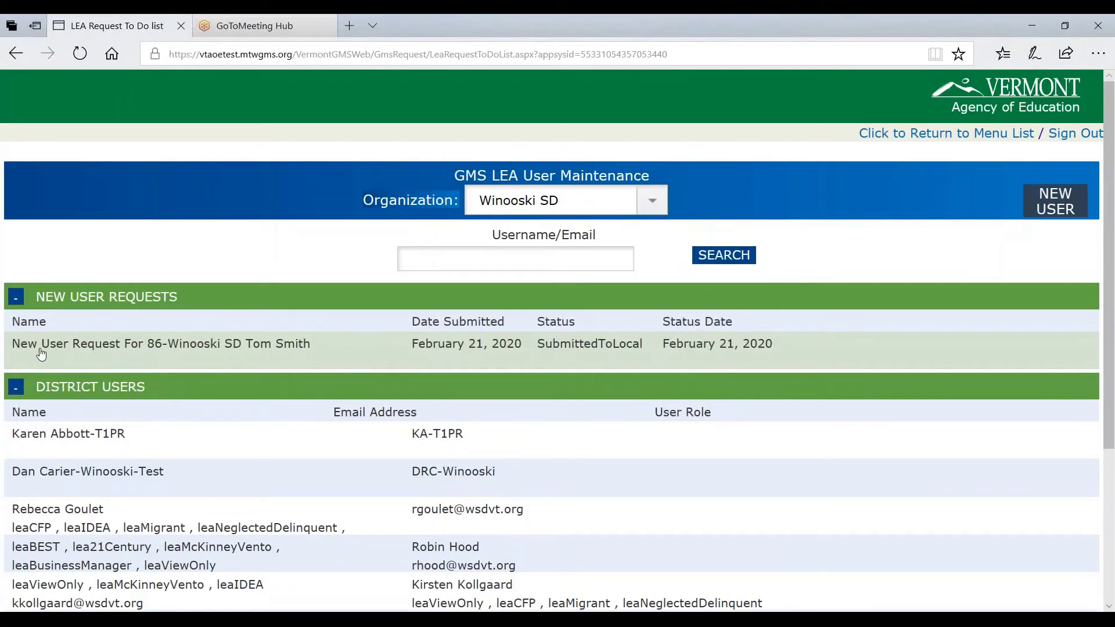
pyautogui.click(266, 349)
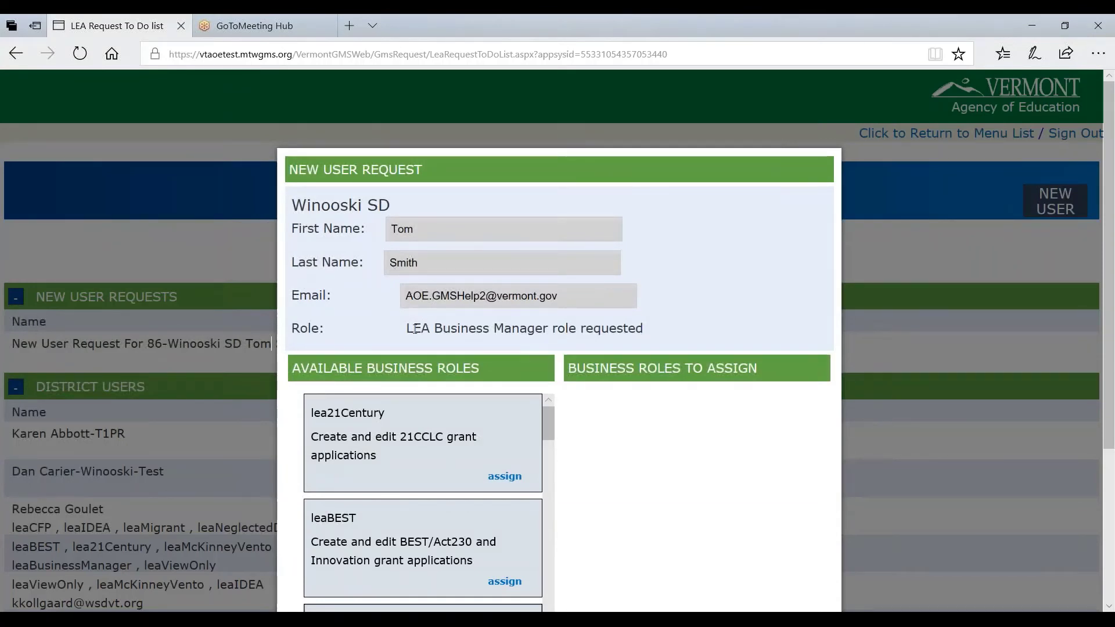
pyautogui.moveTo(413, 328); pyautogui.dragTo(568, 329)
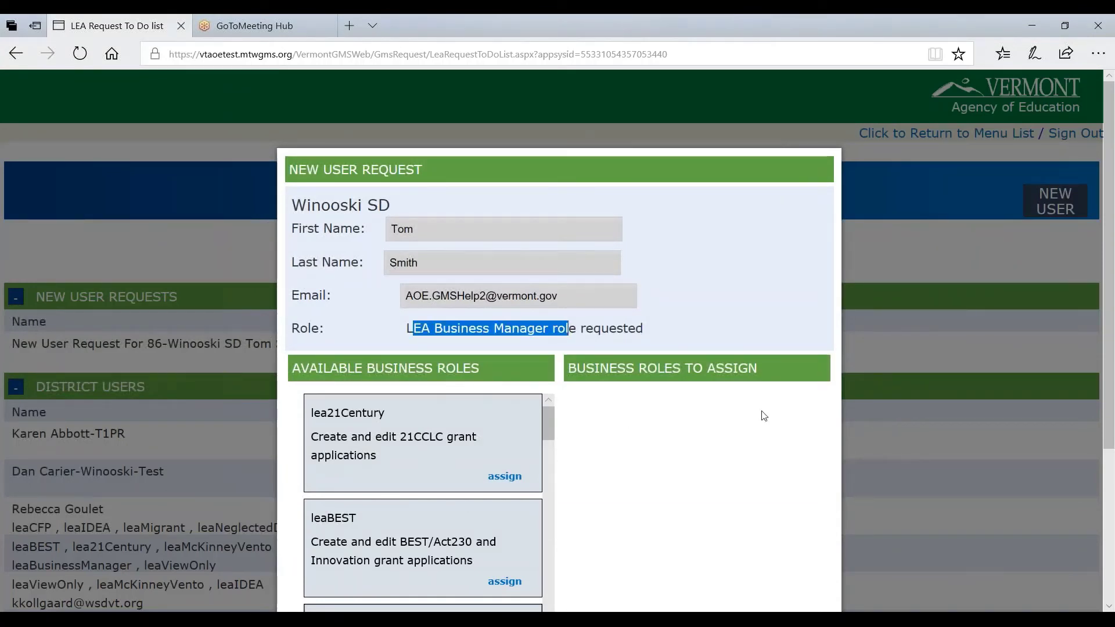
pyautogui.scroll(-2, 514, 277)
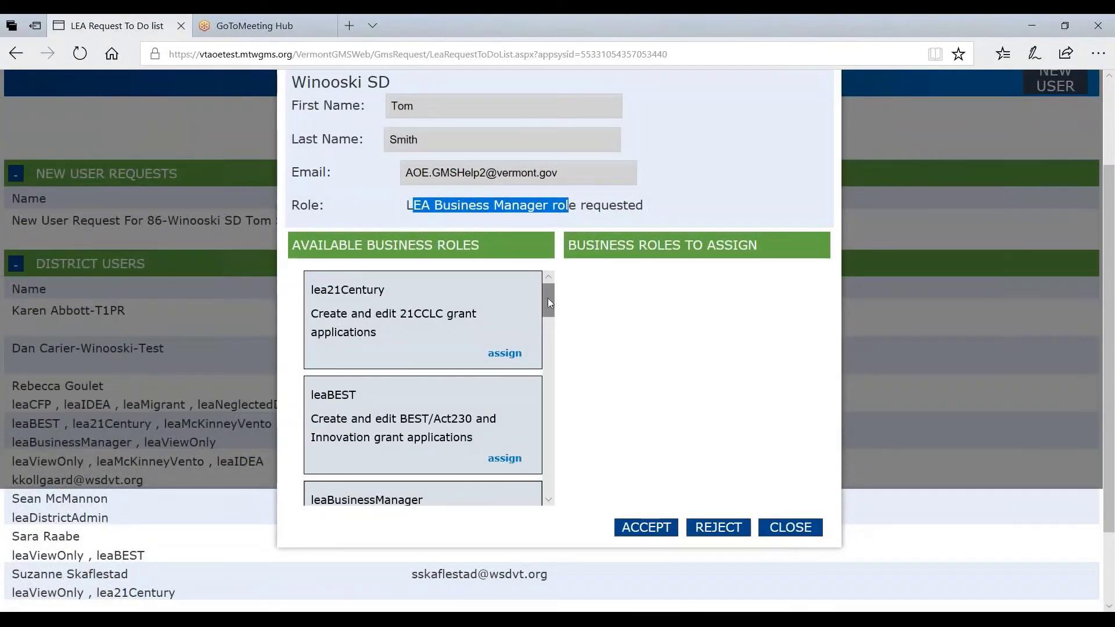
pyautogui.moveTo(548, 297); pyautogui.dragTo(549, 321)
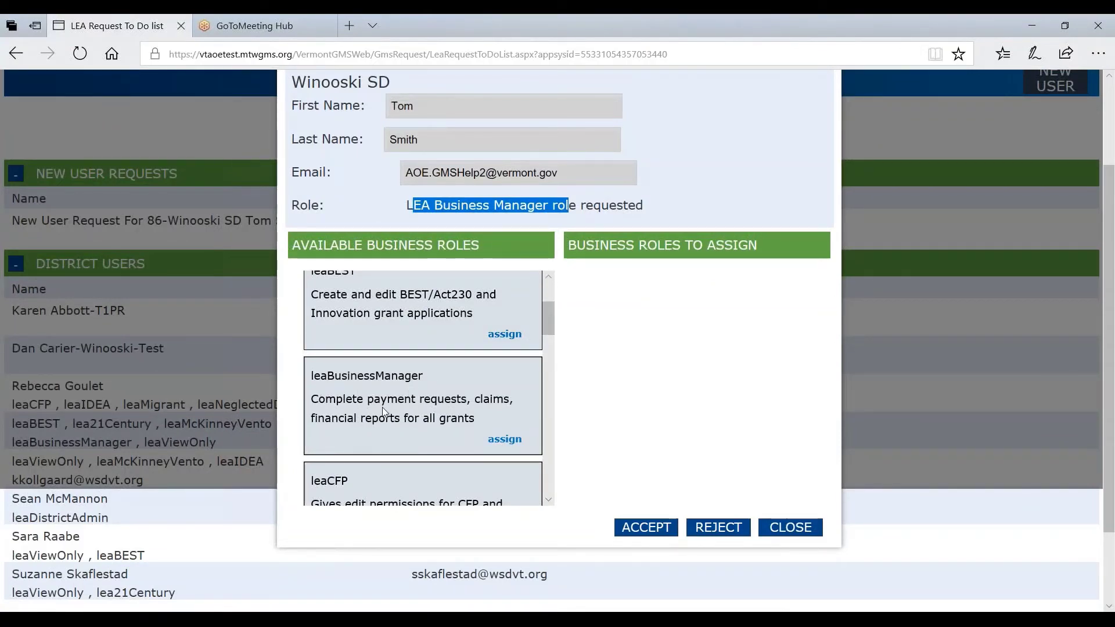
pyautogui.click(499, 443)
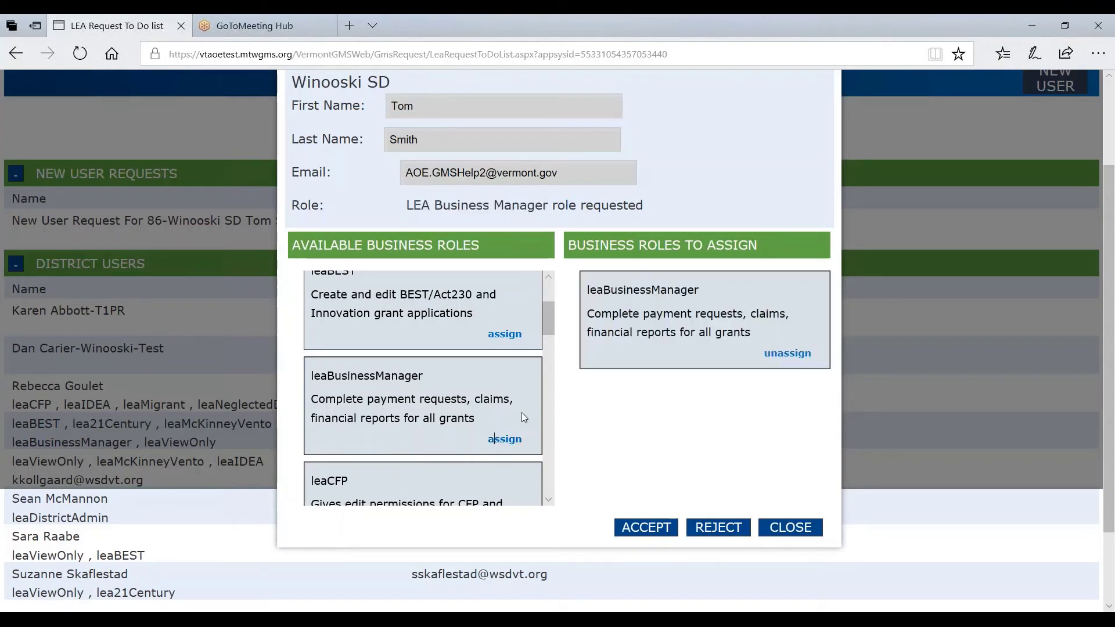
pyautogui.click(645, 528)
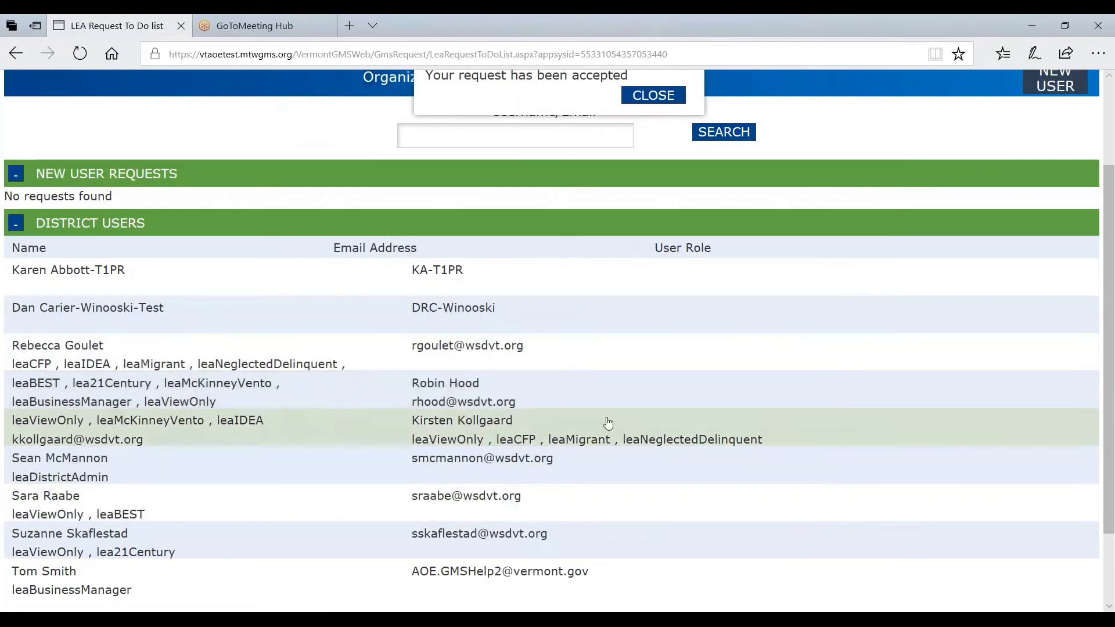
# Close the User Request Success dialog on the Winooski SD user maintenance page
pyautogui.scroll(2, 632, 375)
pyautogui.scroll(1, 634, 375)
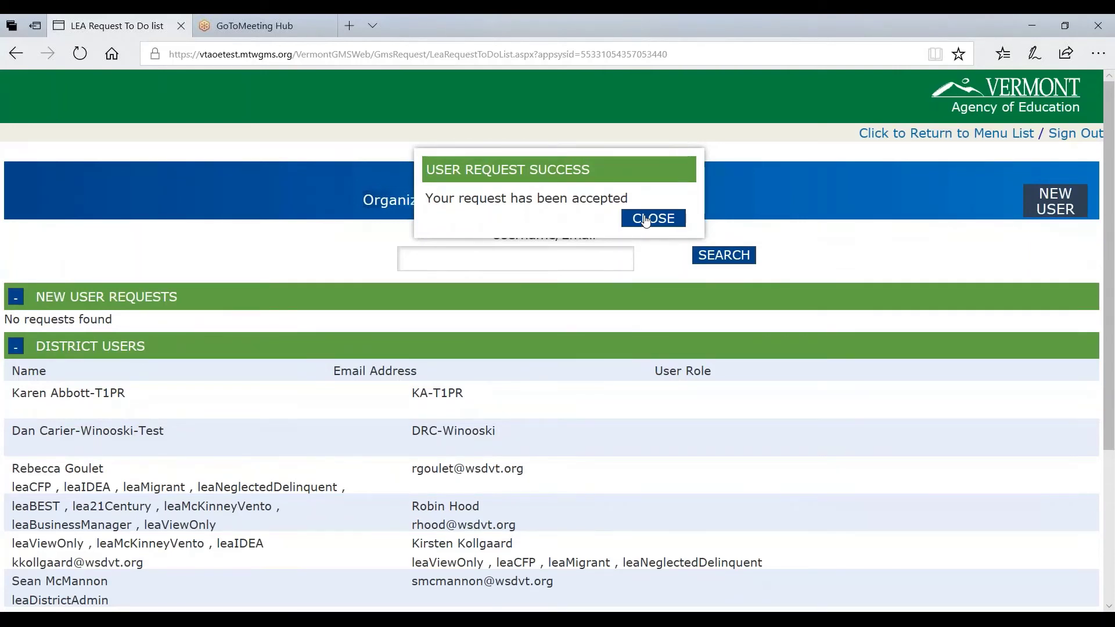
pyautogui.click(646, 220)
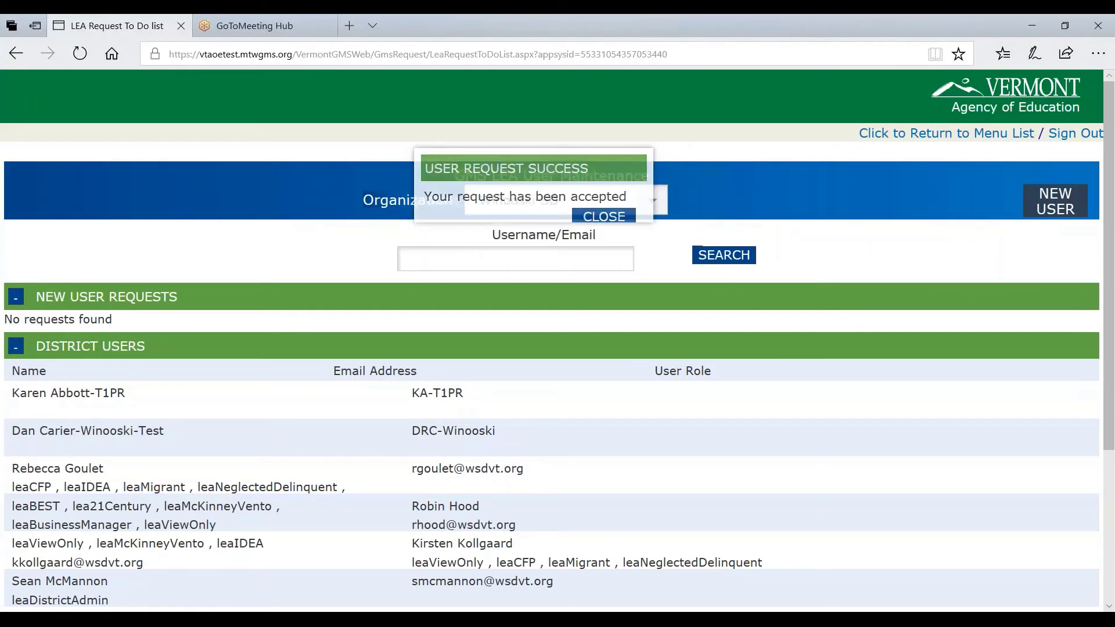
# Start a new Winooski SD user and enter the person's first name, last name and e-mail
pyautogui.click(1060, 201)
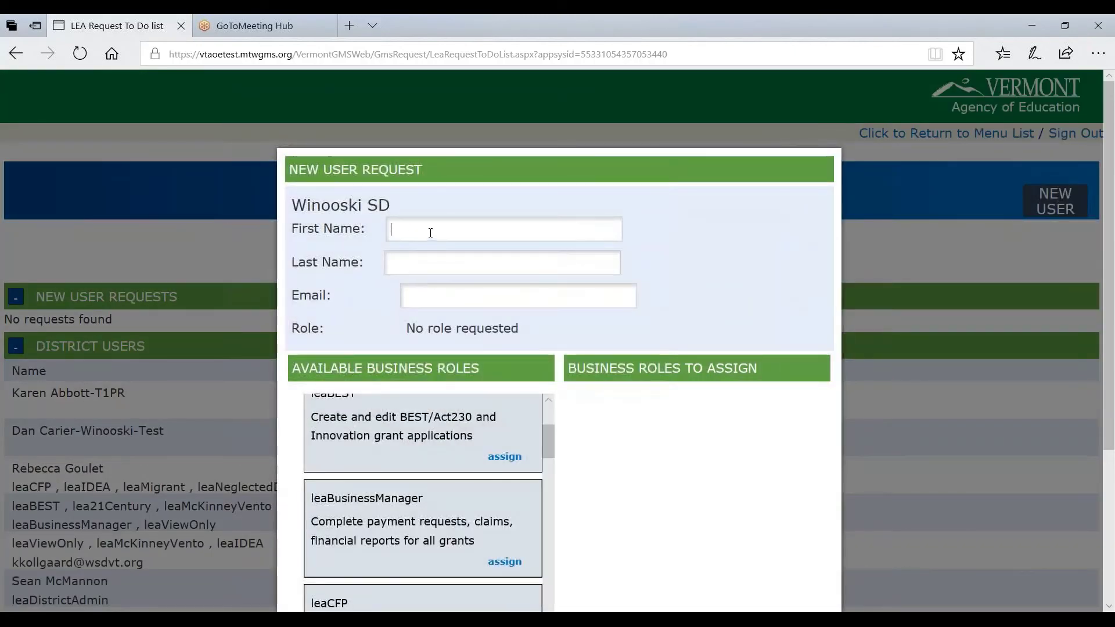
pyautogui.click(430, 233)
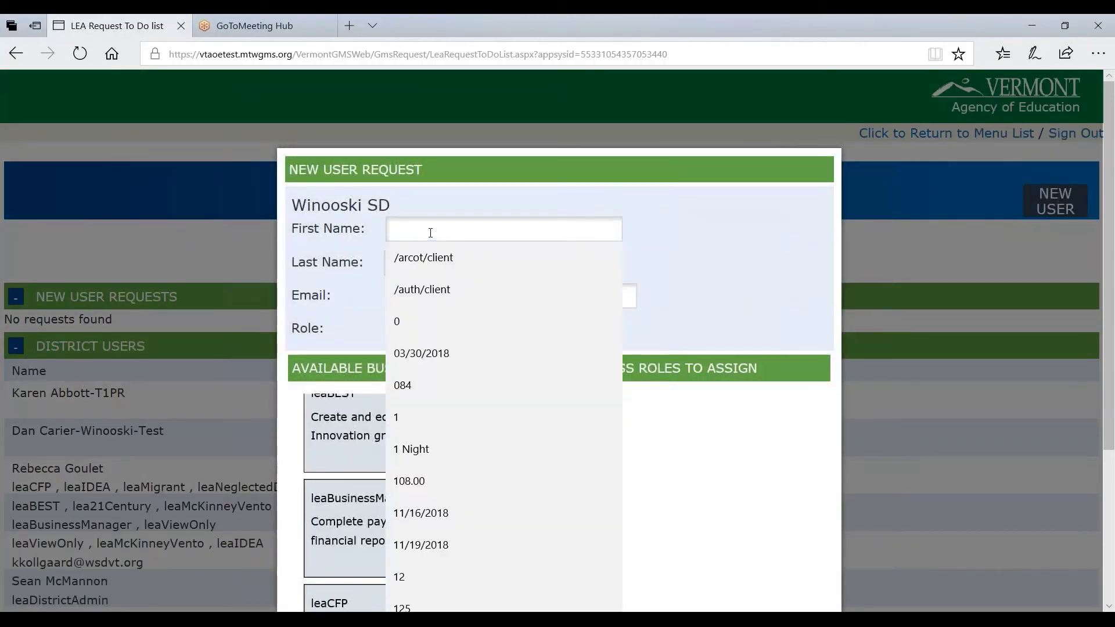
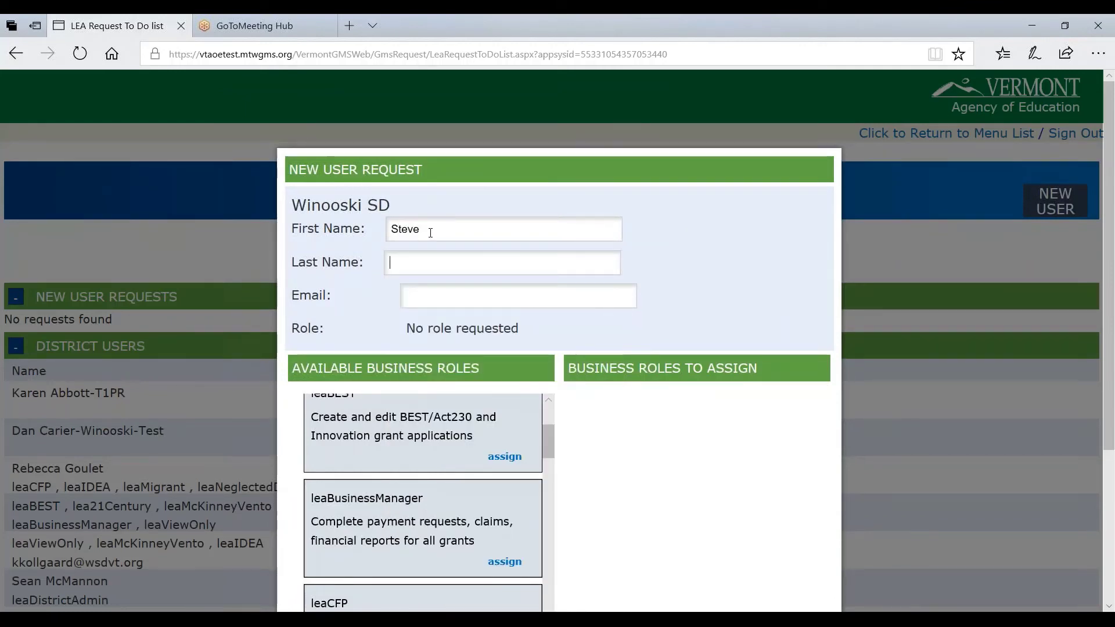
pyautogui.press('Tab')
pyautogui.press('Tab')
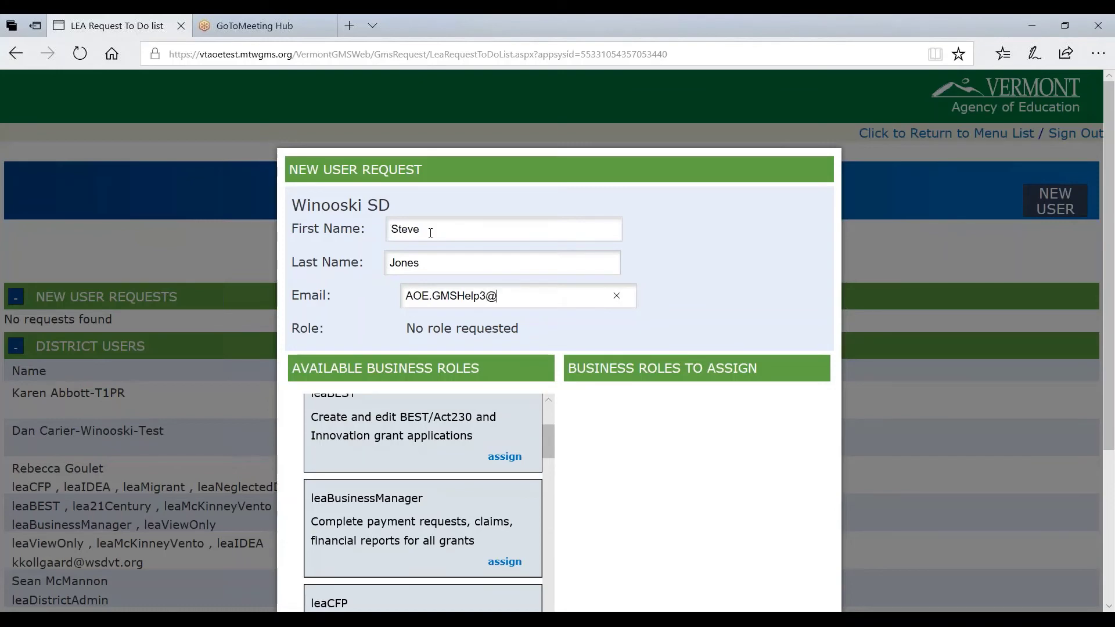
# Assign the leaBusinessManager role and add the user to the district
pyautogui.scroll(-3, 482, 342)
pyautogui.scroll(-2, 482, 340)
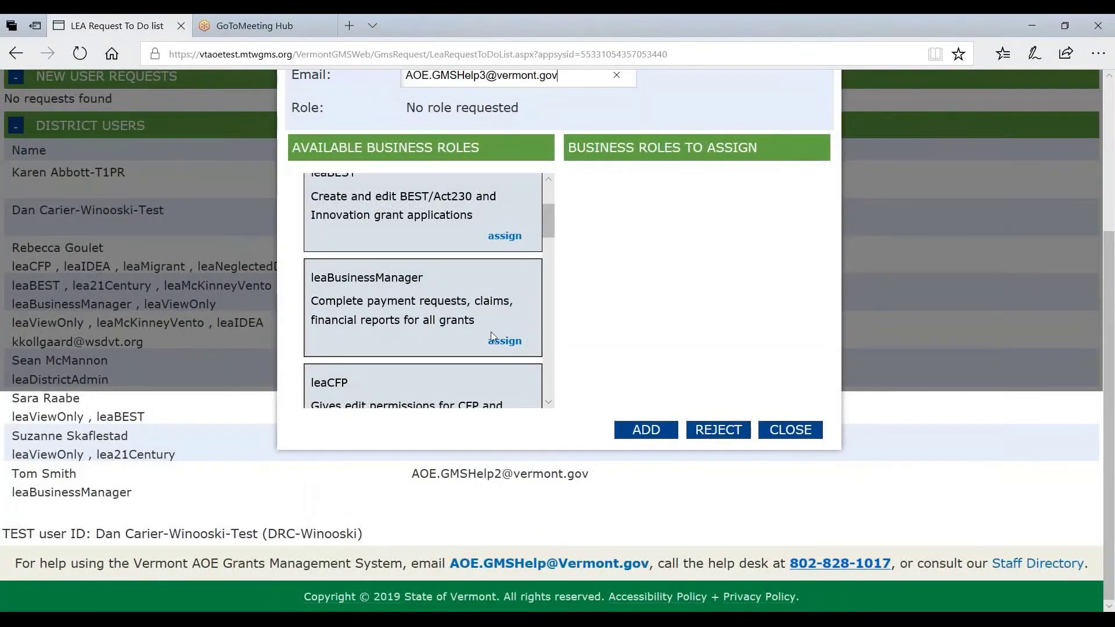
pyautogui.click(507, 341)
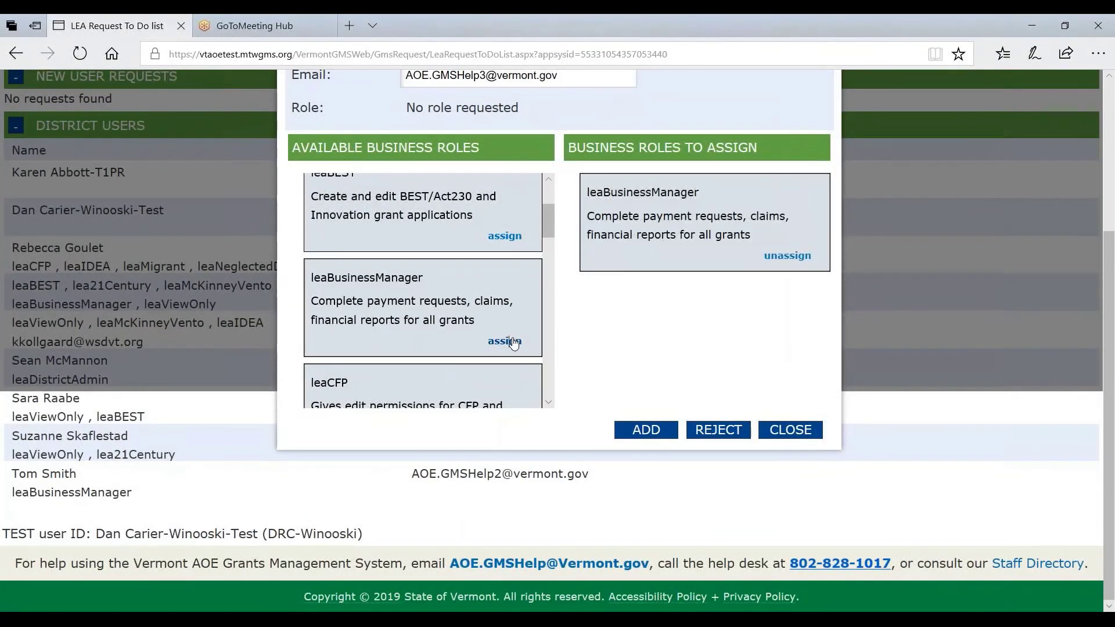
pyautogui.click(645, 430)
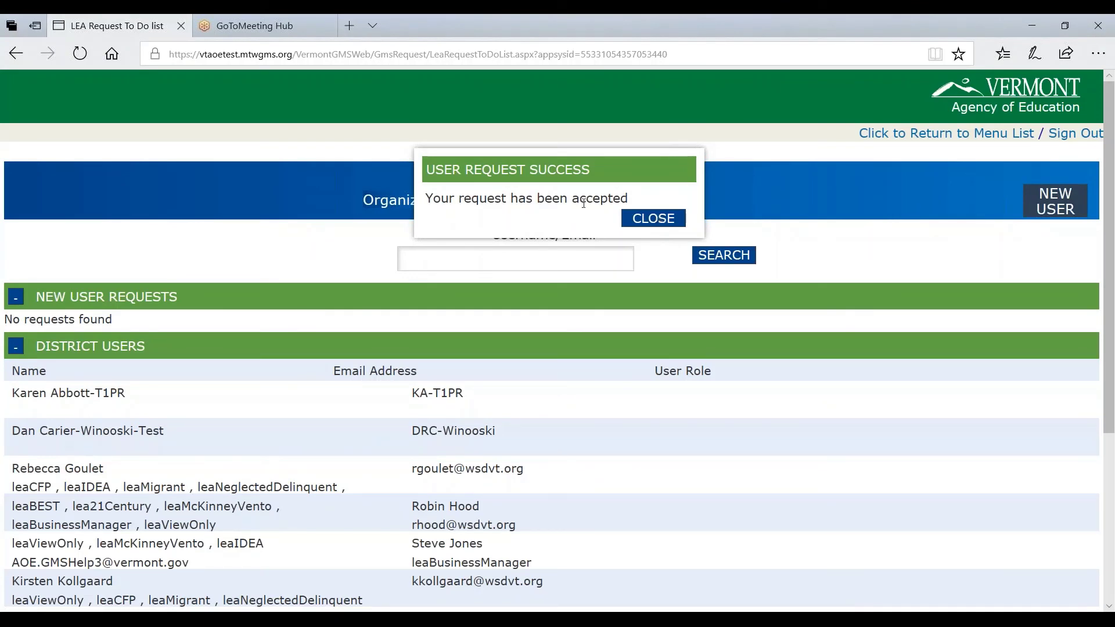
# Close the success dialog and scroll through District Users to confirm both leaBusinessManager users
pyautogui.click(620, 217)
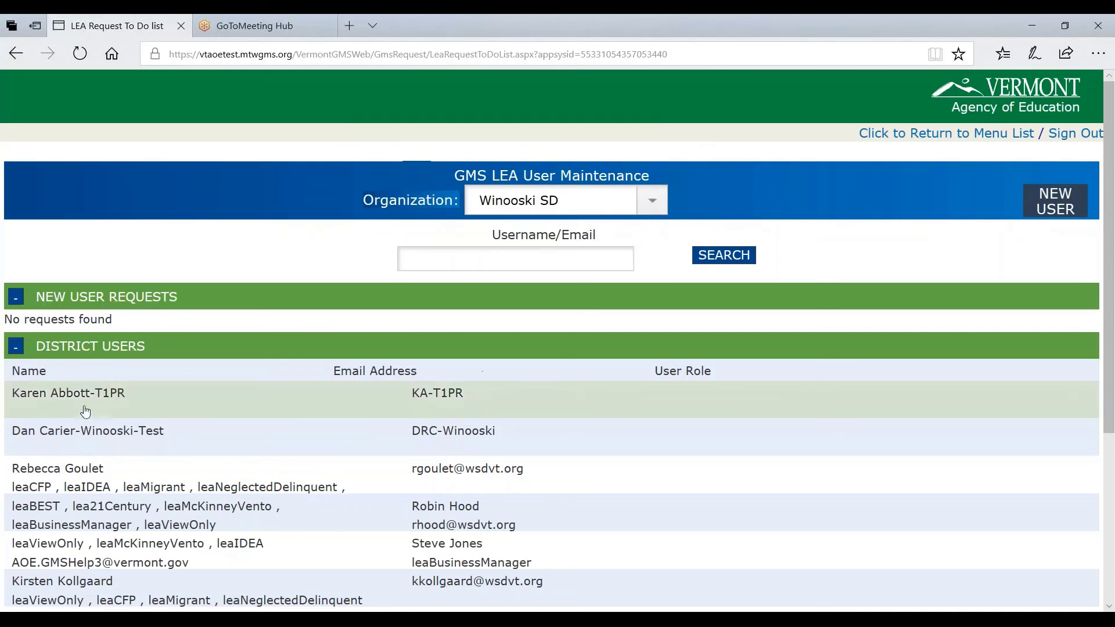
pyautogui.scroll(-6, 92, 353)
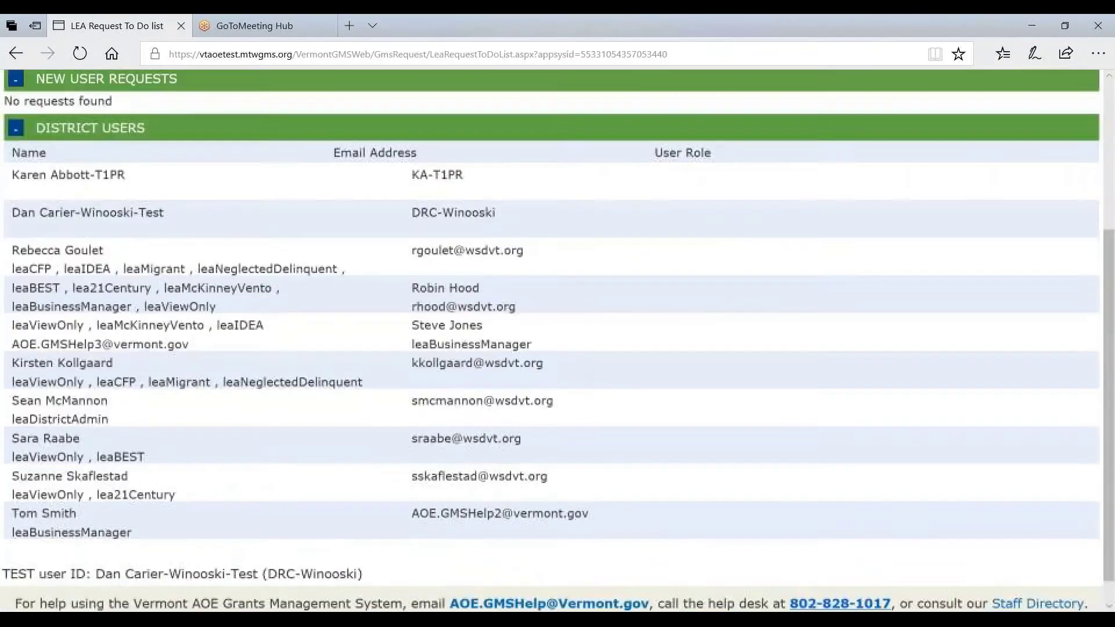
pyautogui.scroll(5, 79, 217)
pyautogui.scroll(1, 80, 217)
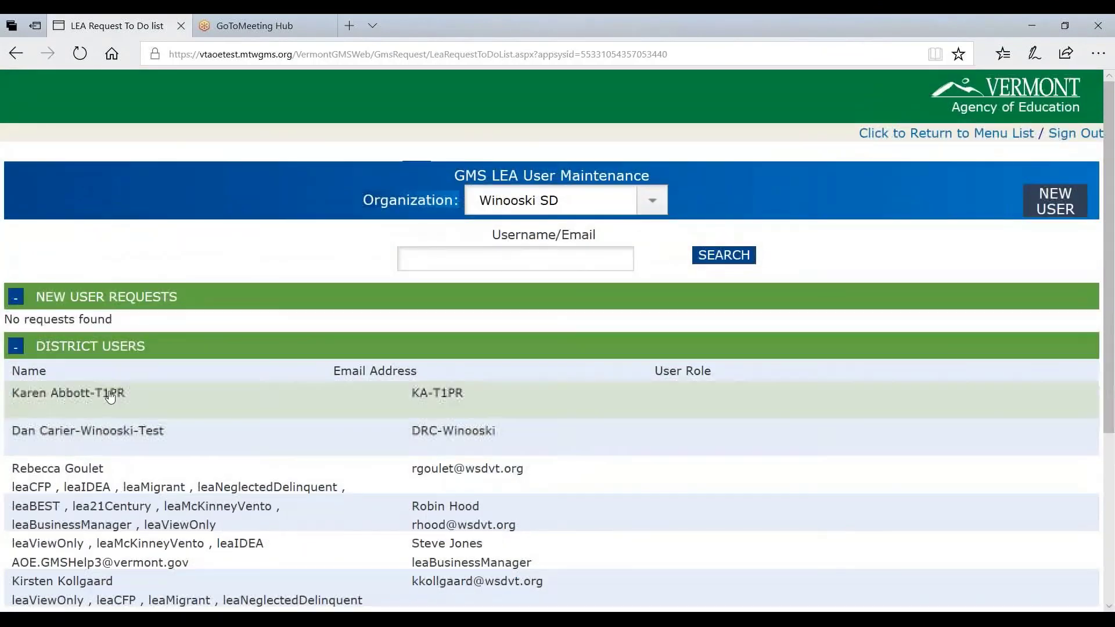